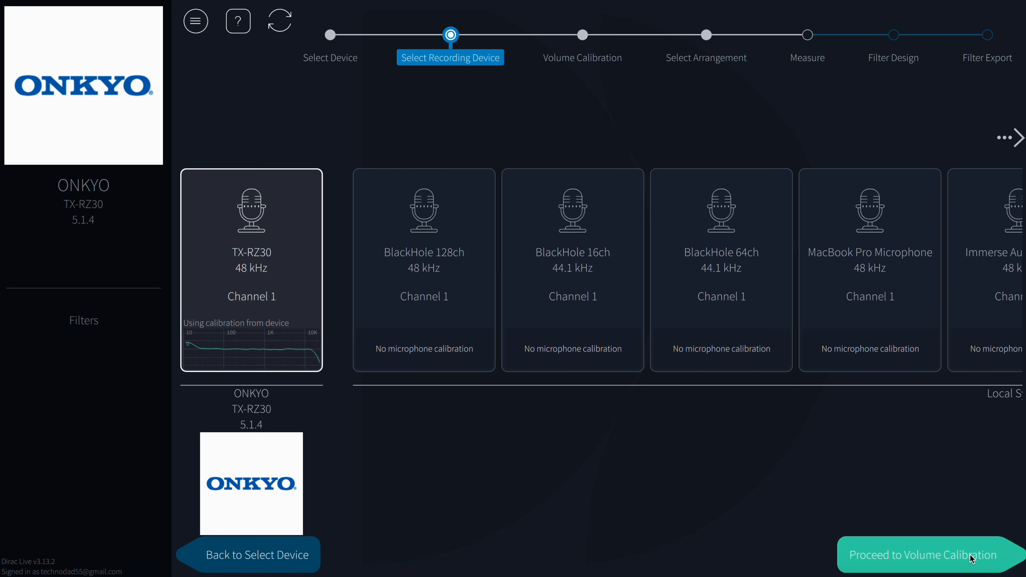
- In volume calibration, set the master output to -33.0 dB using the Front Left test signal, and set the mic gain to -1.0 dB
left_click(972, 559)
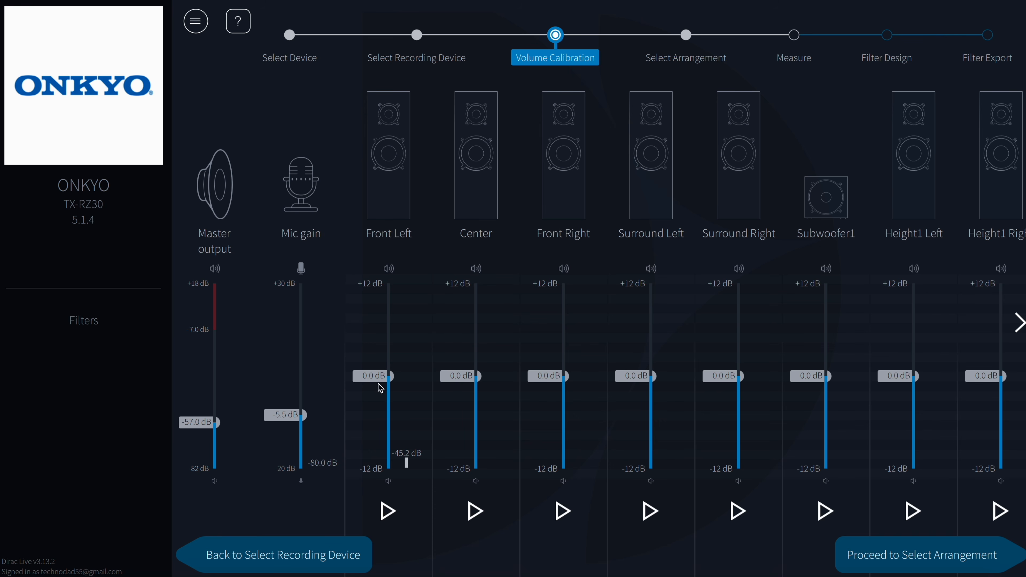
left_click(387, 511)
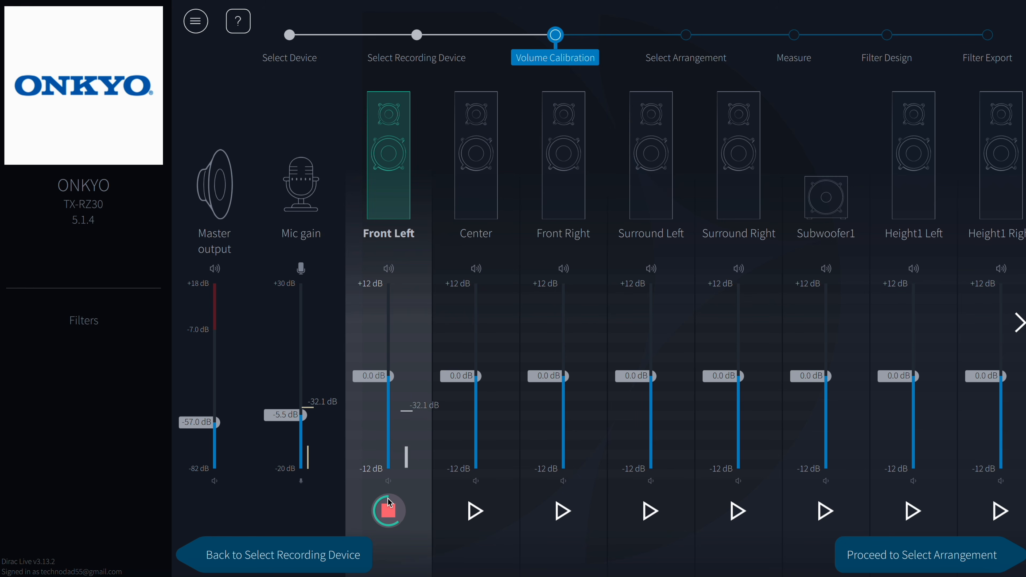
left_click(194, 423)
left_click_drag(194, 423, 196, 379)
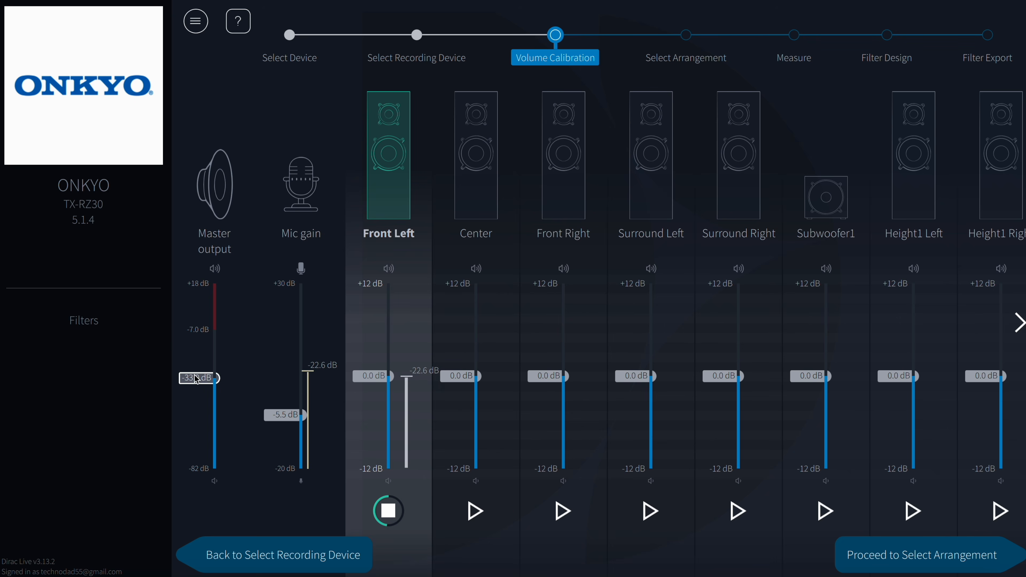
left_click(385, 513)
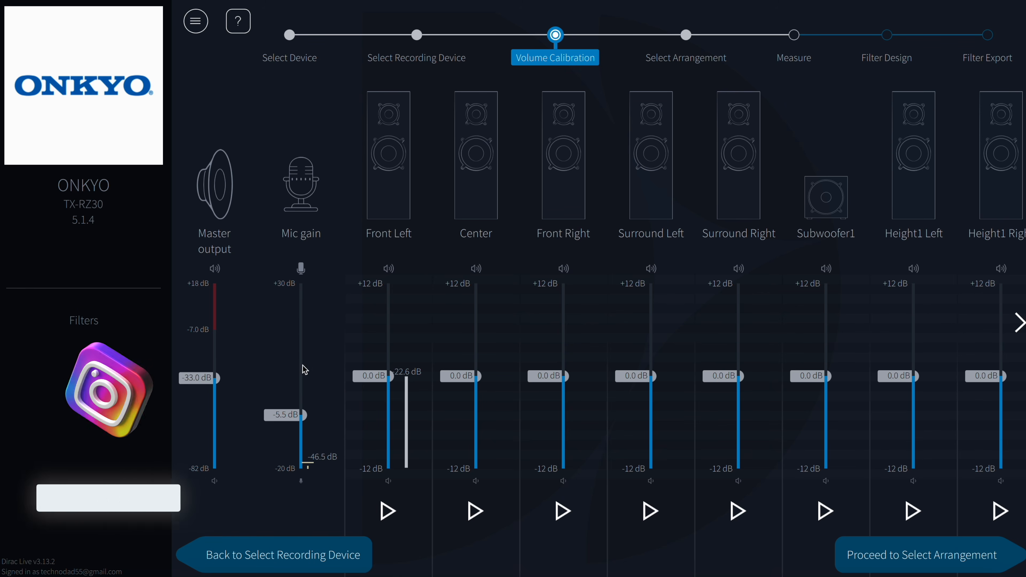
mouse_move(287, 418)
left_mouse_down()
mouse_move(289, 370)
mouse_move(289, 422)
mouse_move(290, 386)
mouse_move(289, 400)
left_mouse_up()
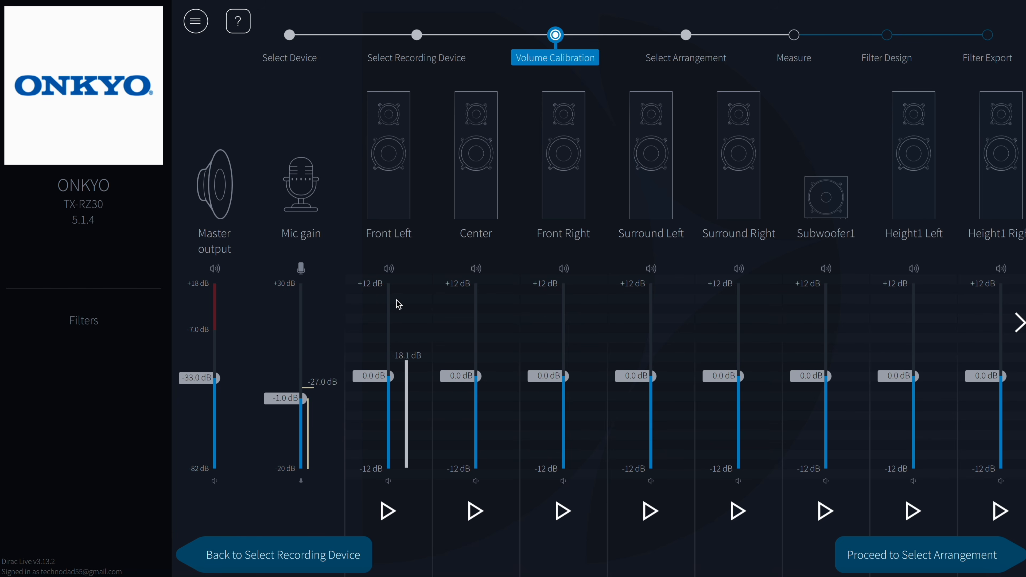
- Play the test signal through each speaker in turn, from Front Left through the subwoofer to the last height channel, to check its level
left_click(387, 510)
left_click(475, 510)
left_click(562, 512)
left_click(649, 511)
left_click(737, 511)
left_click(824, 511)
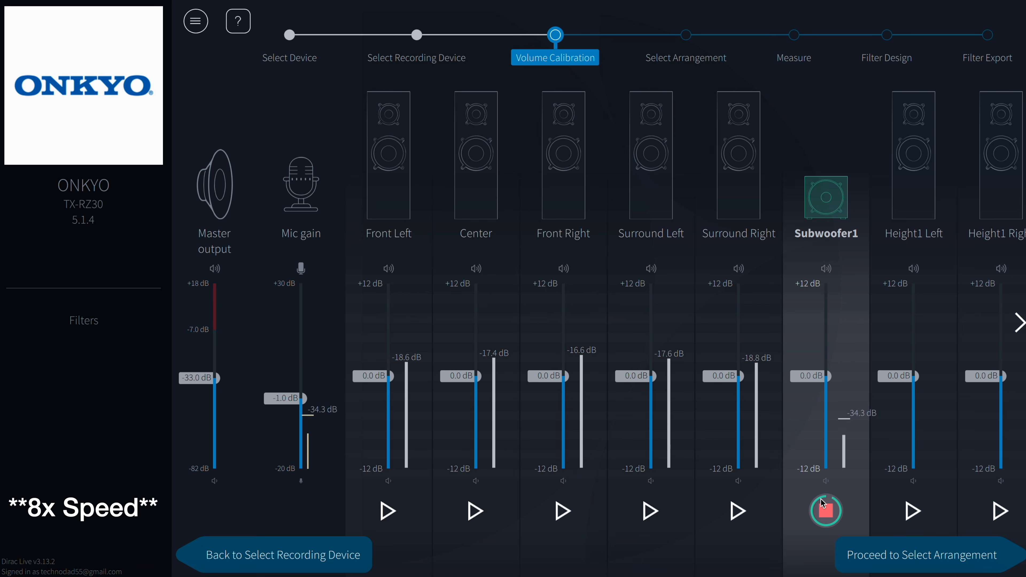
scroll(826, 505, "right", 1)
left_click(891, 511)
left_click(977, 511)
scroll(970, 513, "right", 4)
left_click(898, 513)
left_click(986, 511)
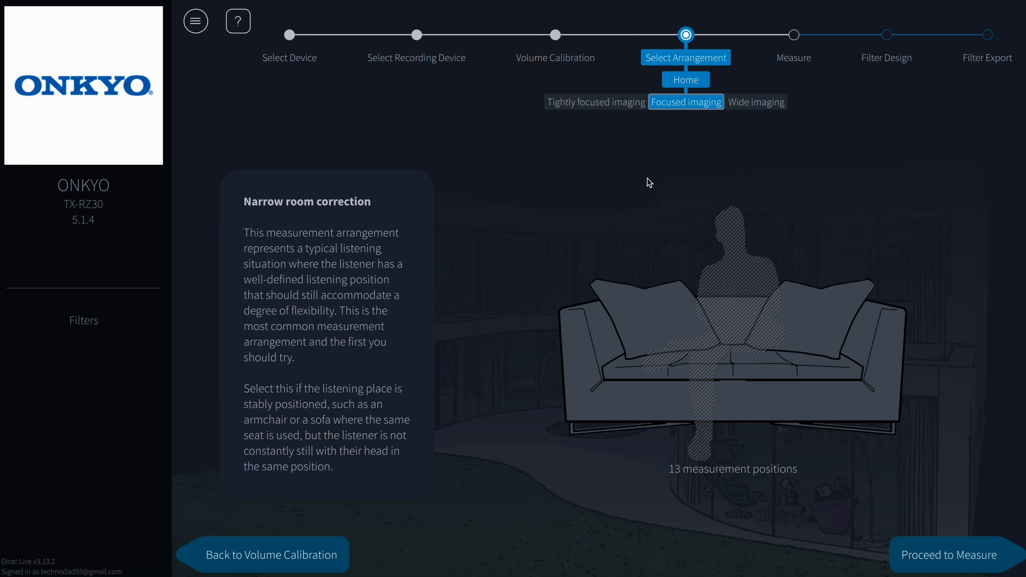
- Compare the descriptions of the tightly focused, wide and focused imaging arrangements
left_click(610, 103)
left_click(755, 103)
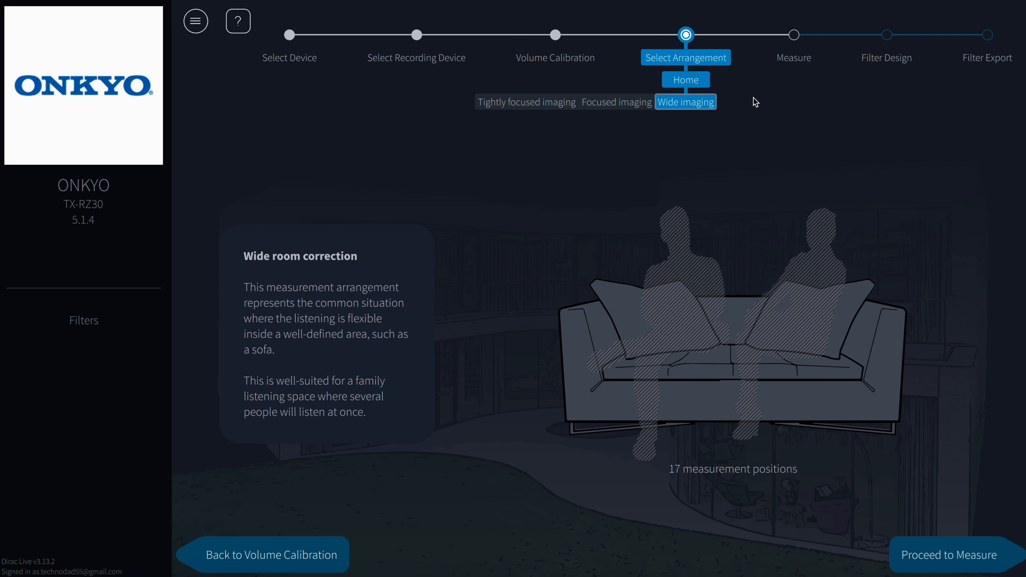
left_click(593, 98)
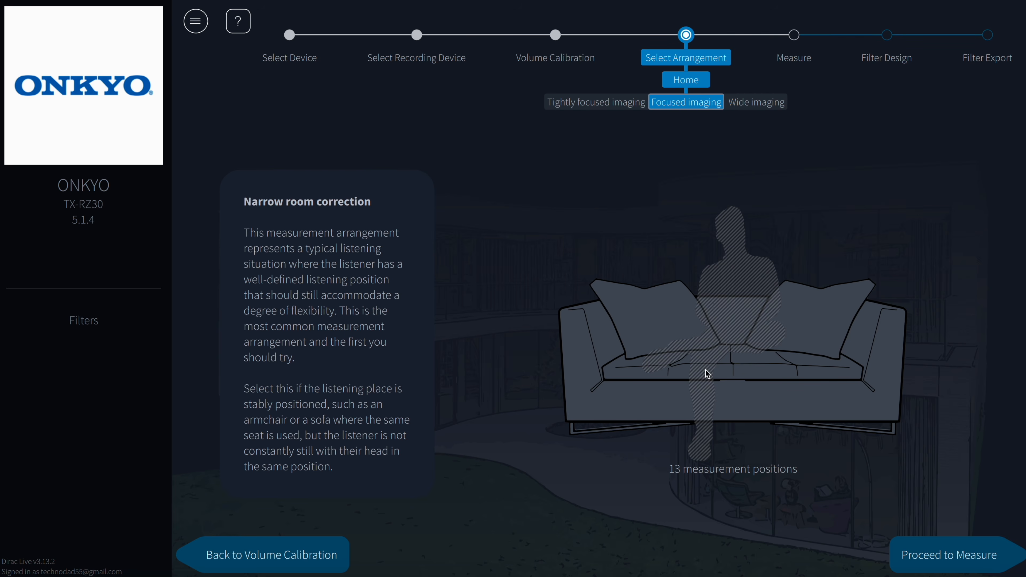
left_click(600, 102)
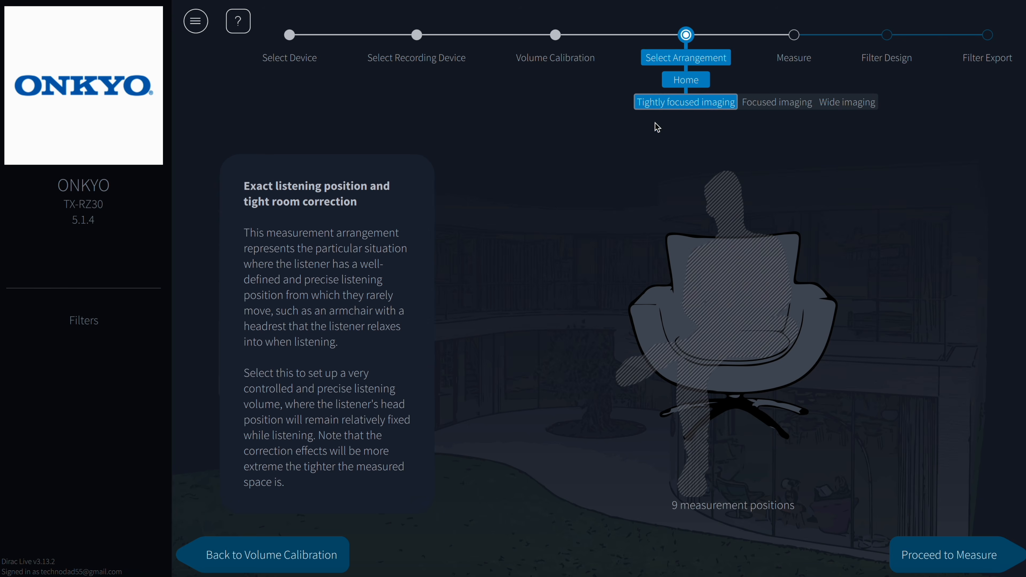
- Examine the measurement position layouts for the tightly focused, focused and wide imaging arrangements in the Measure stage
left_click(940, 563)
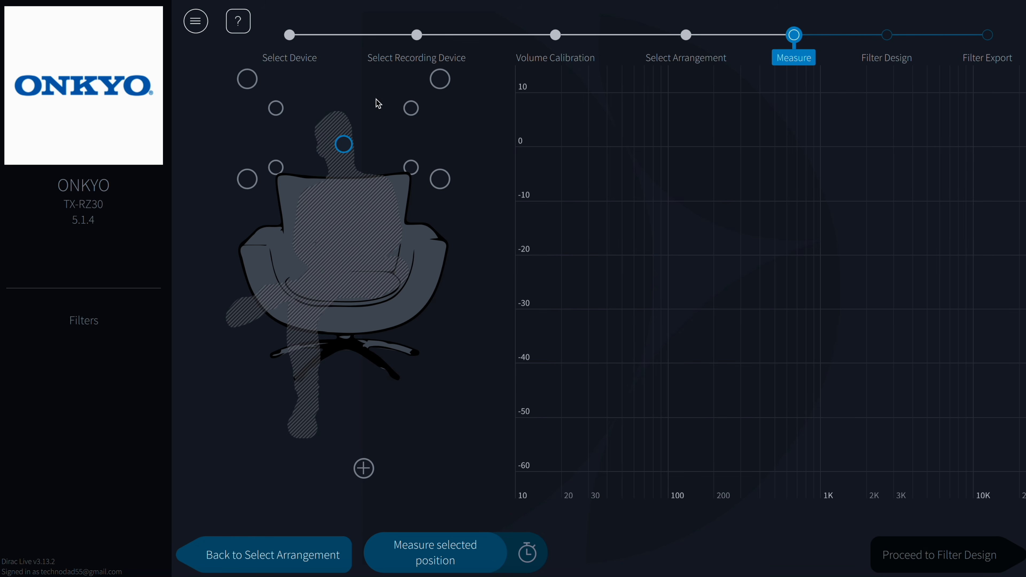
left_click(271, 554)
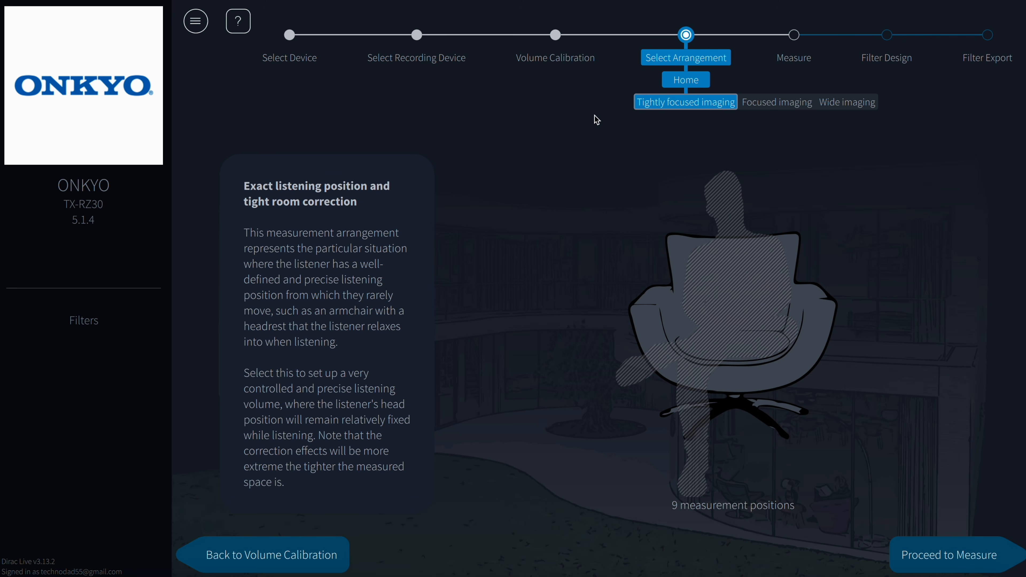
left_click(784, 104)
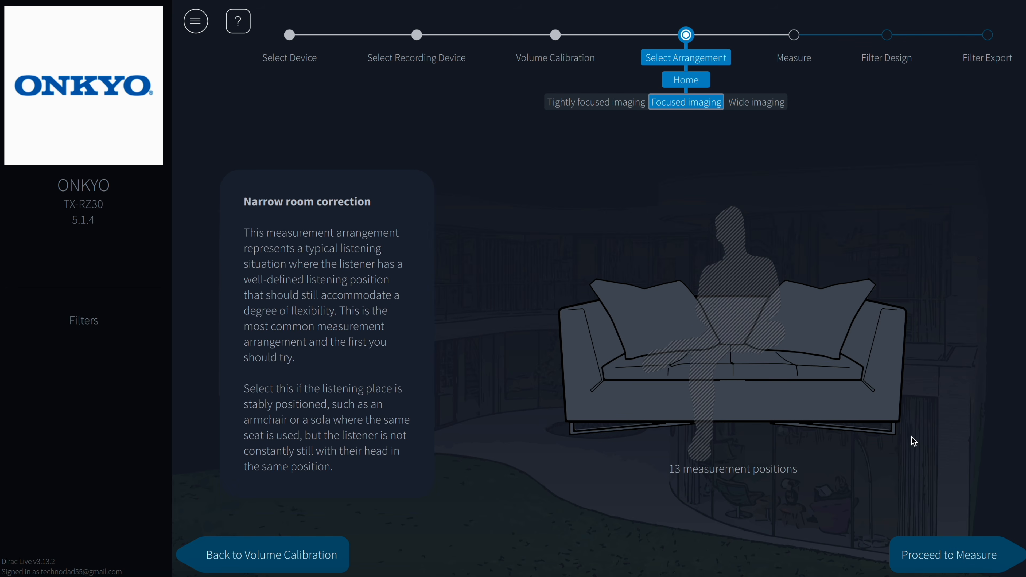
left_click(929, 550)
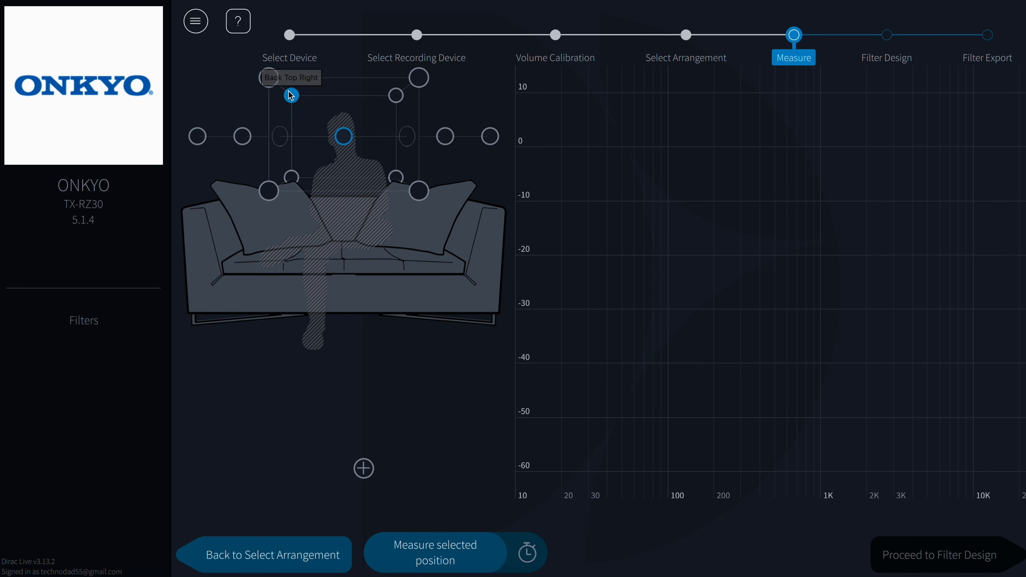
left_click(271, 554)
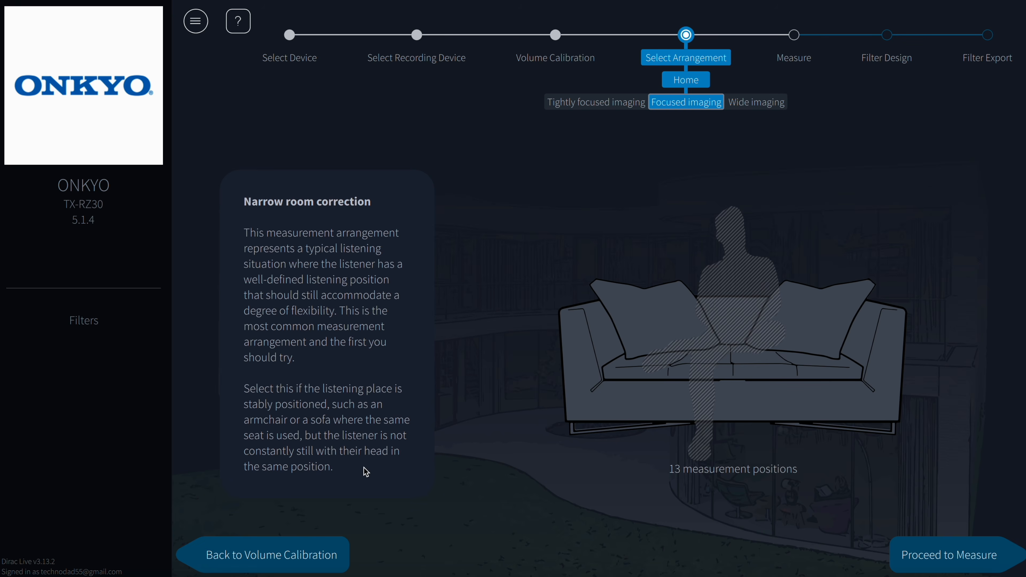
left_click(751, 106)
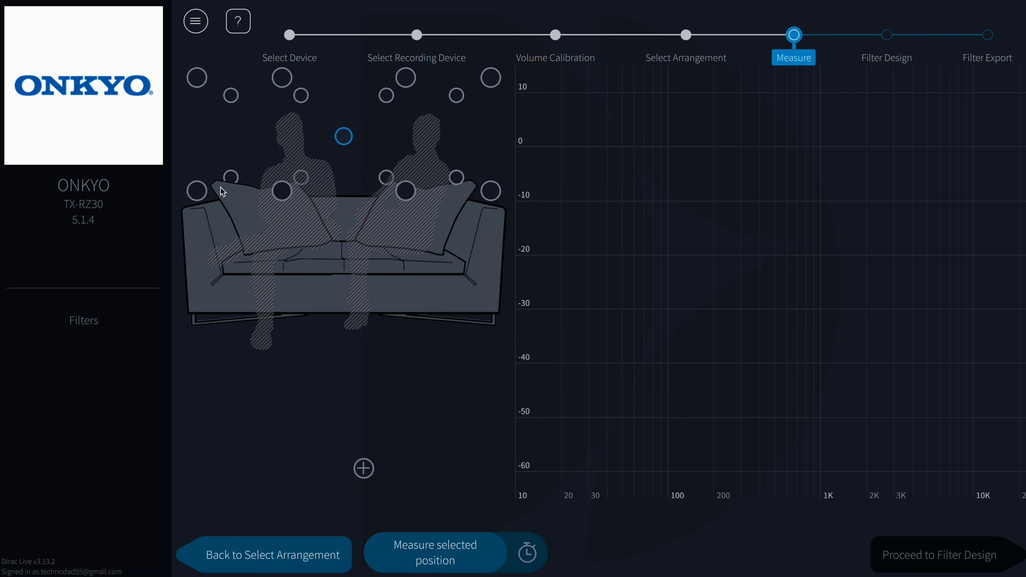
left_click(298, 553)
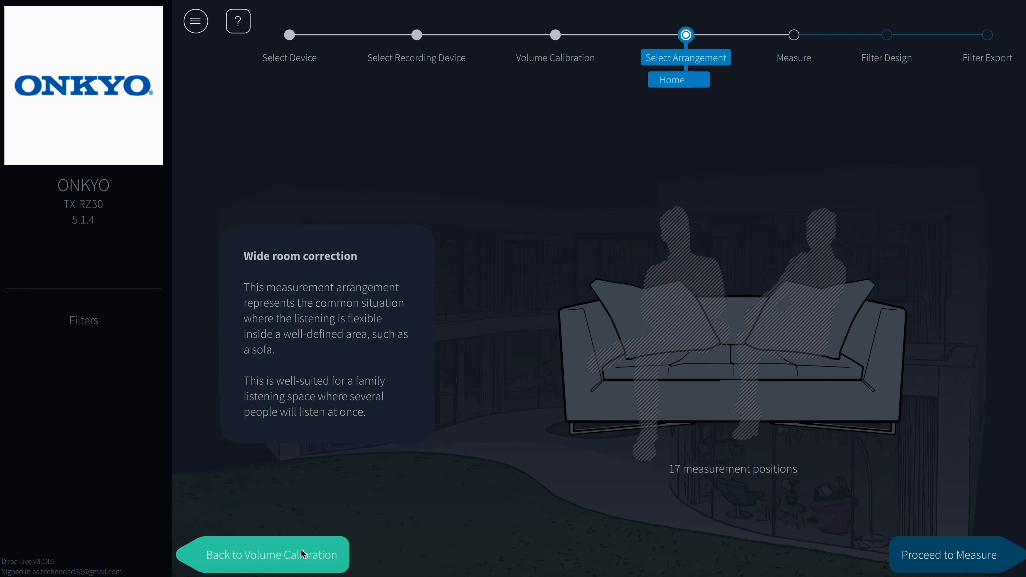
- Select the tightly focused imaging arrangement and proceed to the Measure stage
left_click(562, 101)
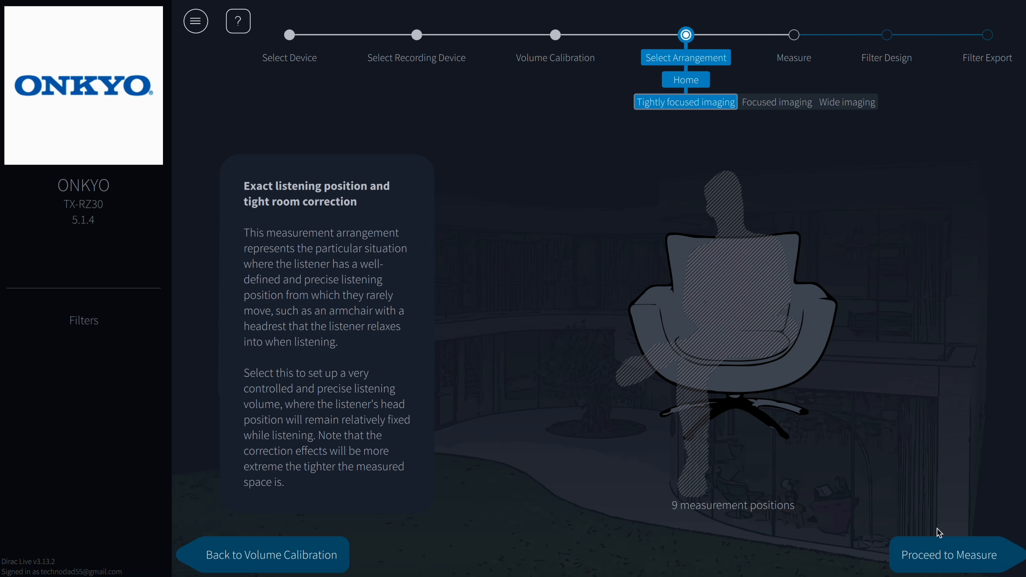
left_click(942, 514)
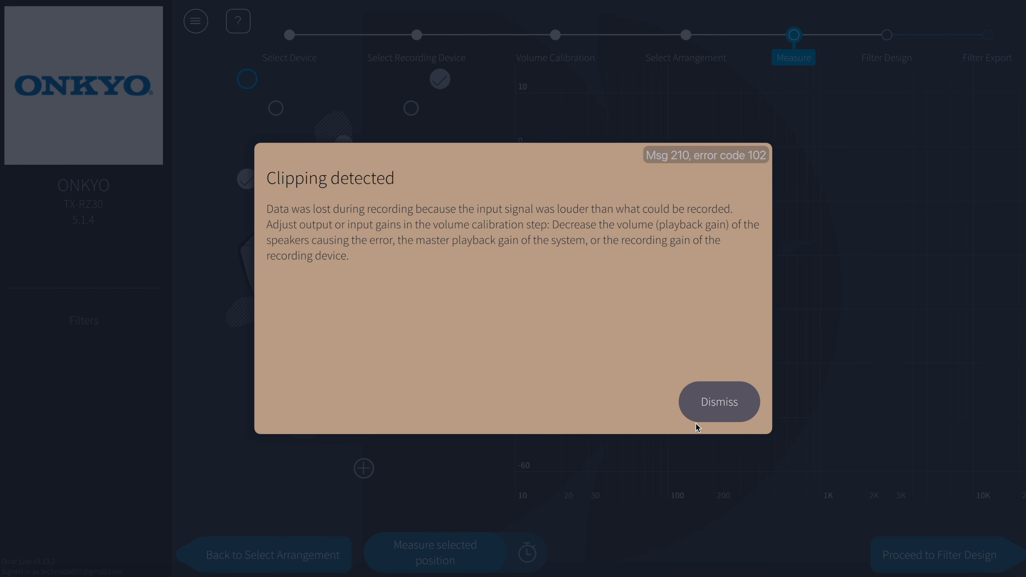
- Dismiss the clipping error and return to volume calibration to lower the master output slightly
left_click(706, 411)
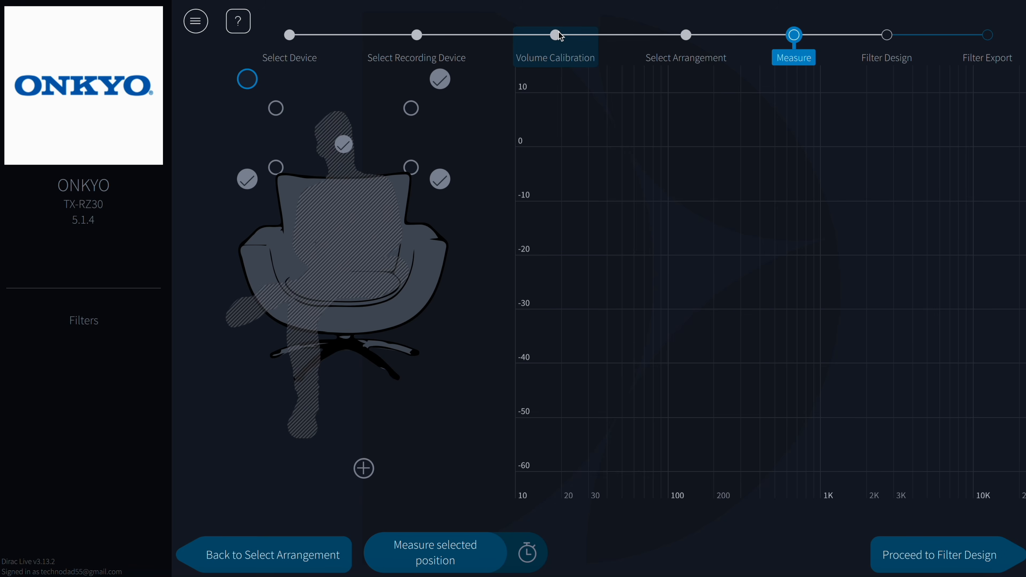
left_click(554, 46)
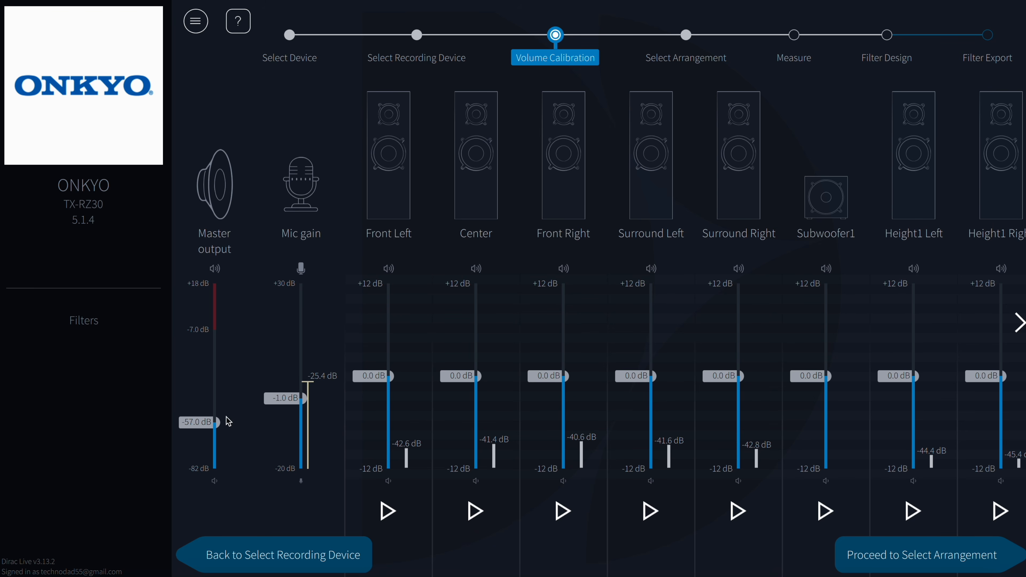
left_click(198, 427)
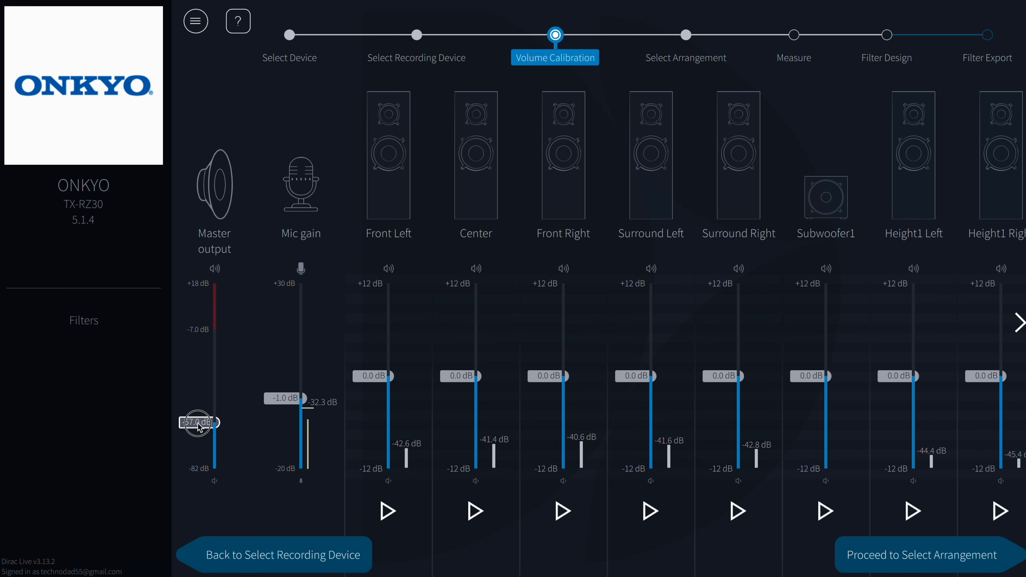
left_click_drag(198, 427, 198, 432)
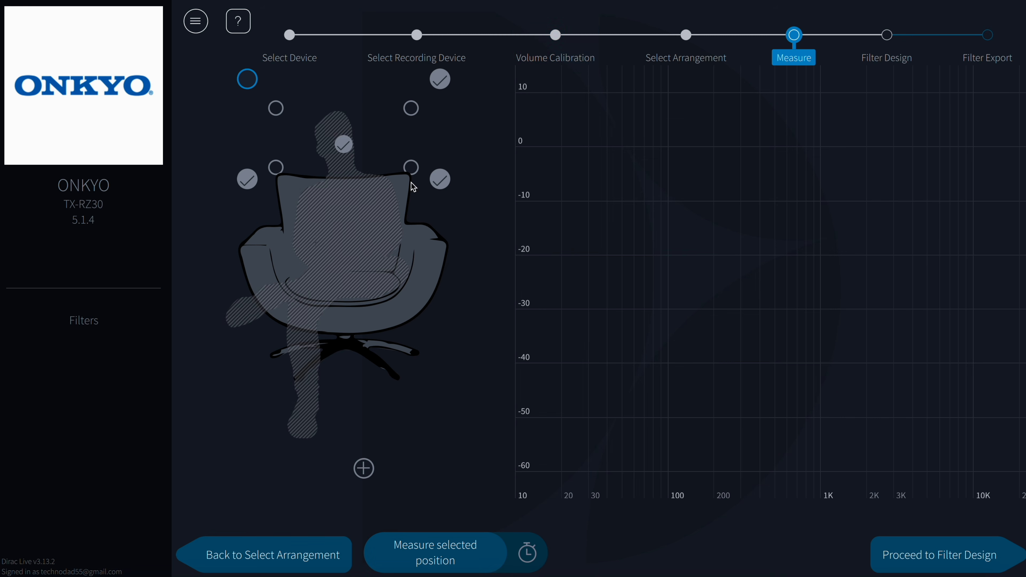
- Return to volume calibration from the Measure stage and set the master output to -39.0 dB
left_click(564, 41)
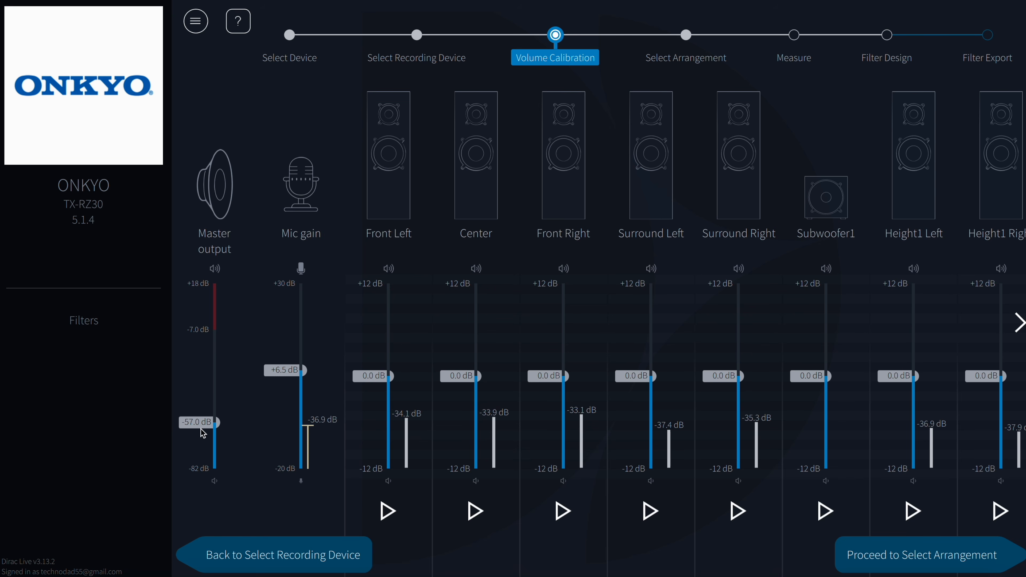
left_click_drag(204, 424, 206, 394)
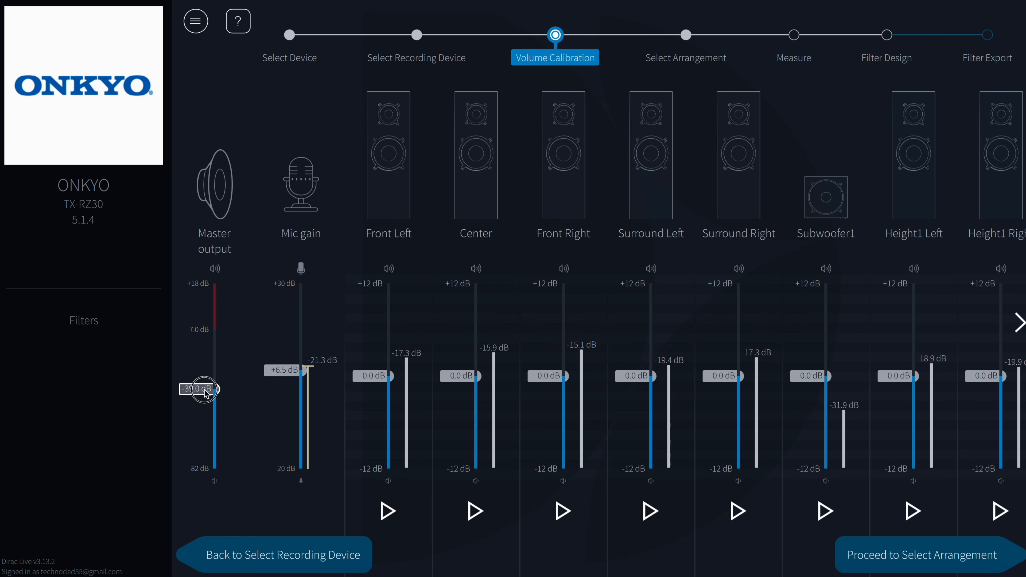